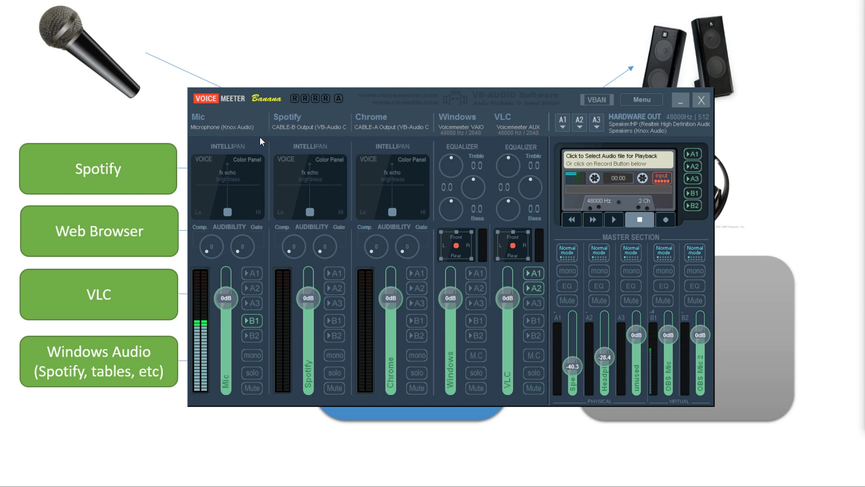
click(222, 127)
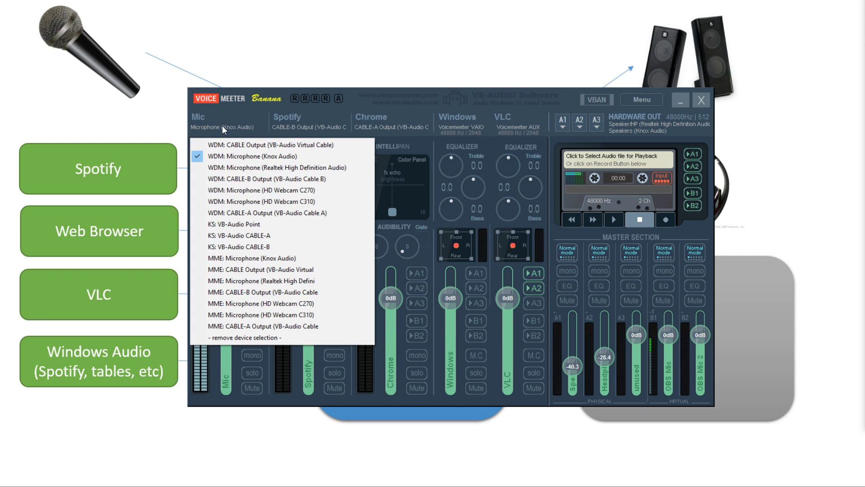
click(223, 125)
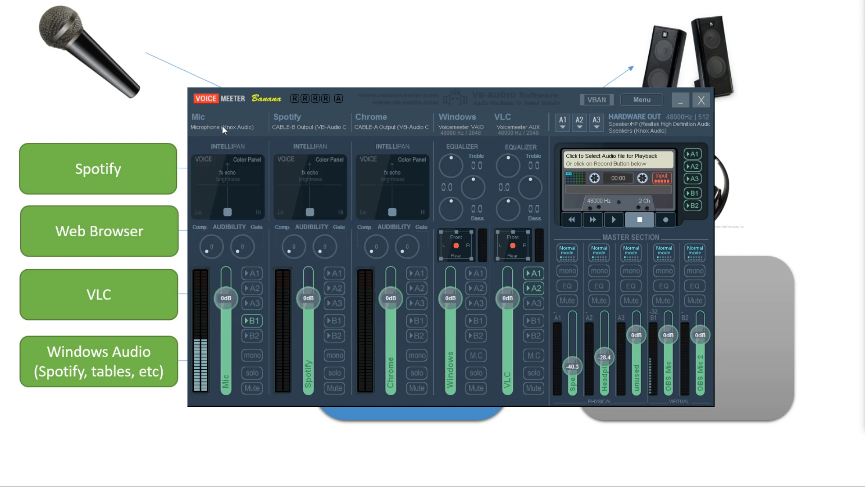
right_click(211, 119)
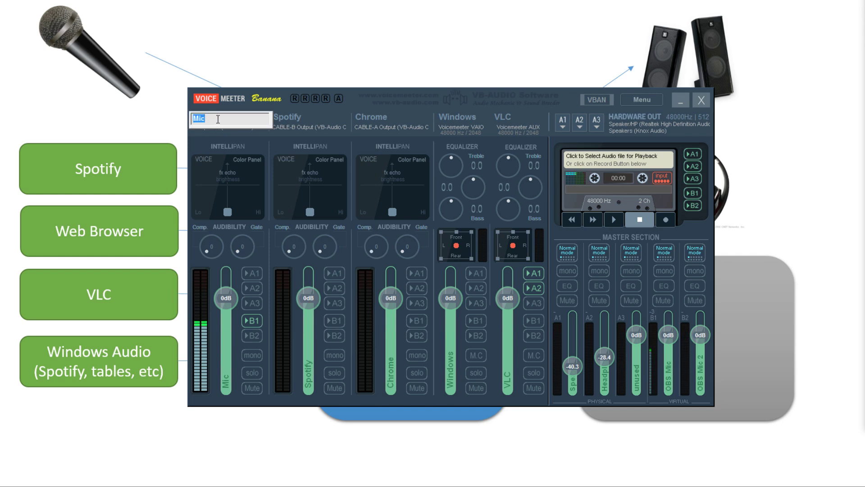
key(Return)
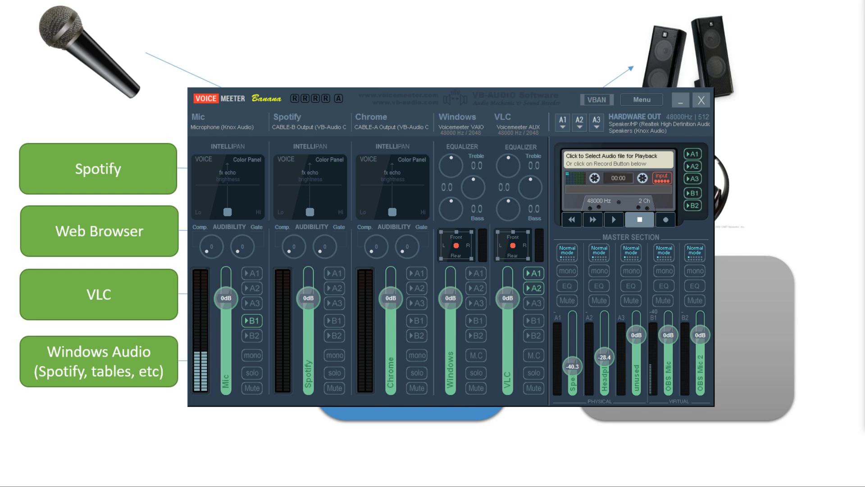
Step: In VLC's All preferences, set the DirectX output device to VoiceMeeter Aux Input and save
drag(685, 201, 521, 84)
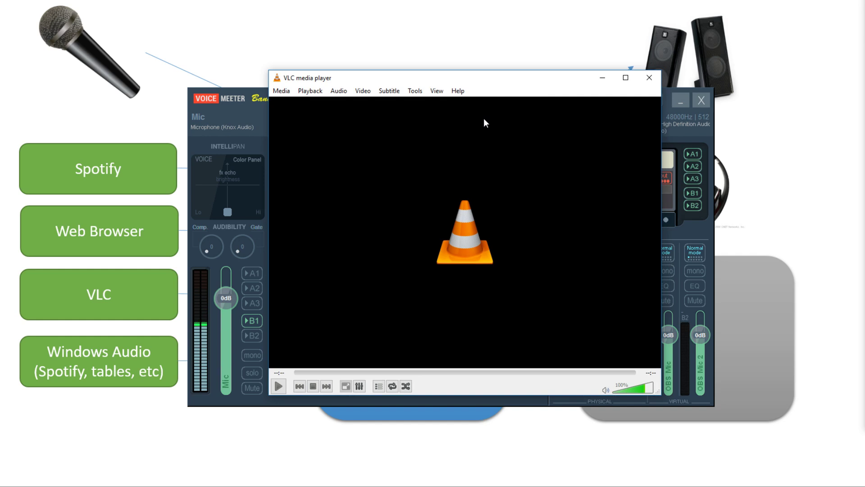
click(412, 92)
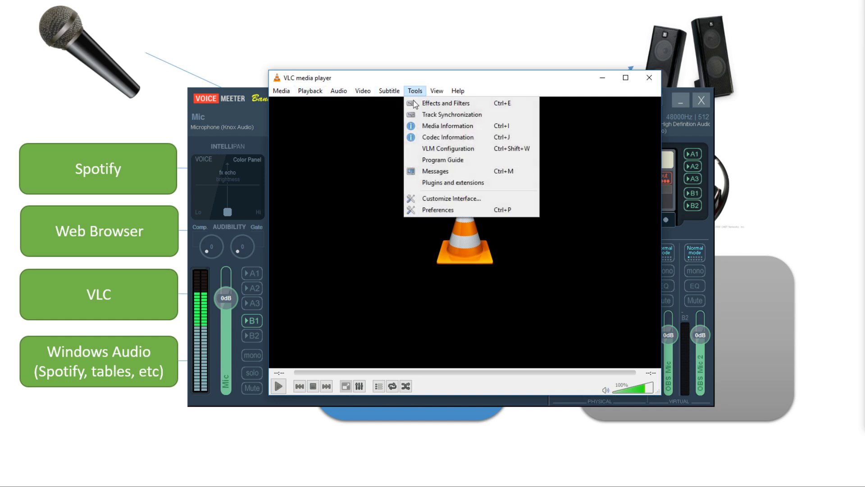
click(433, 210)
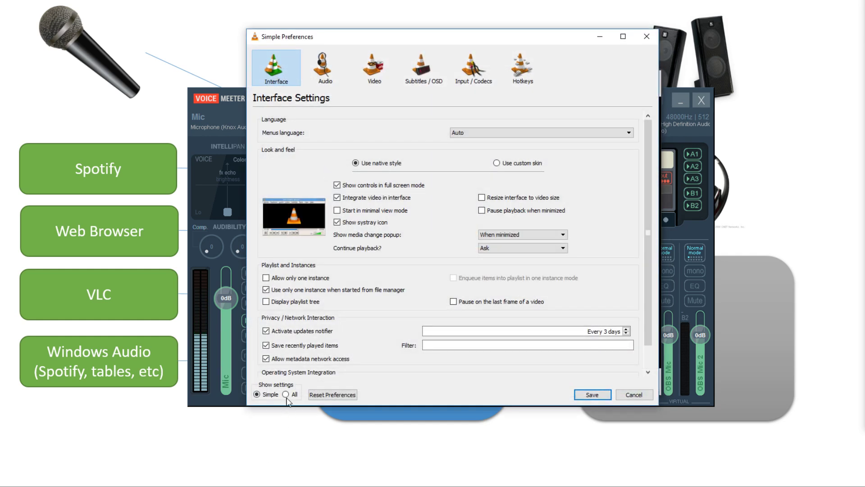
click(285, 394)
click(272, 141)
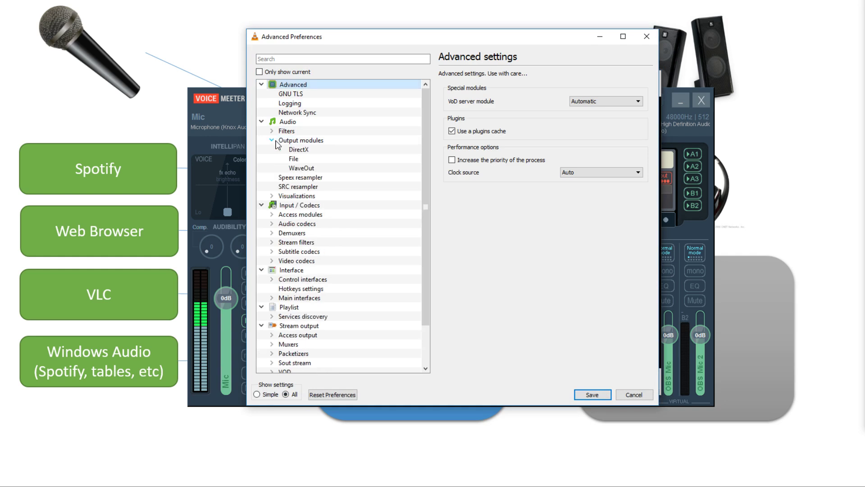
click(315, 149)
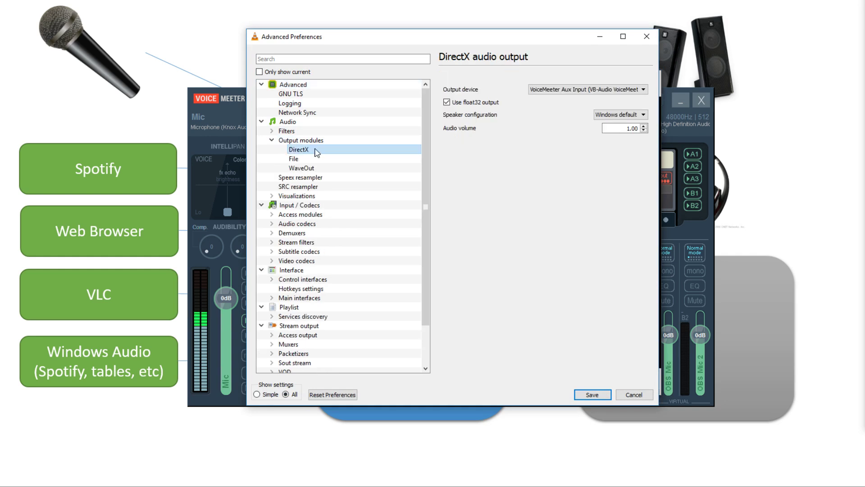
click(589, 90)
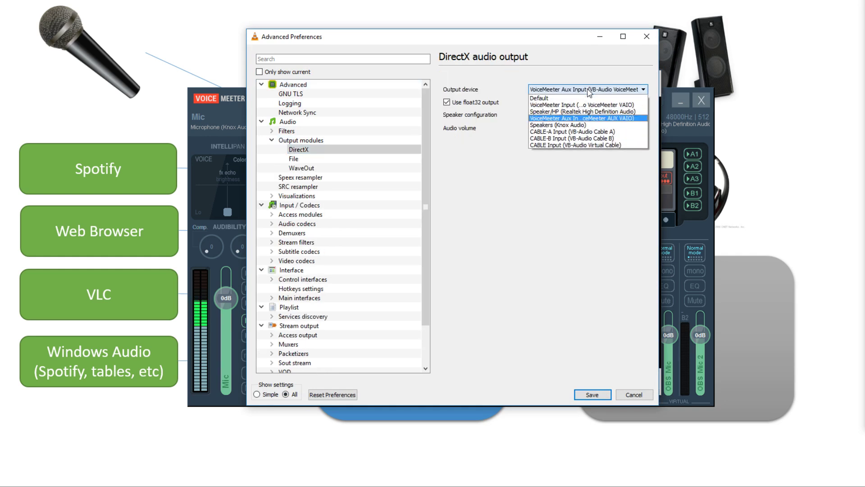
click(566, 119)
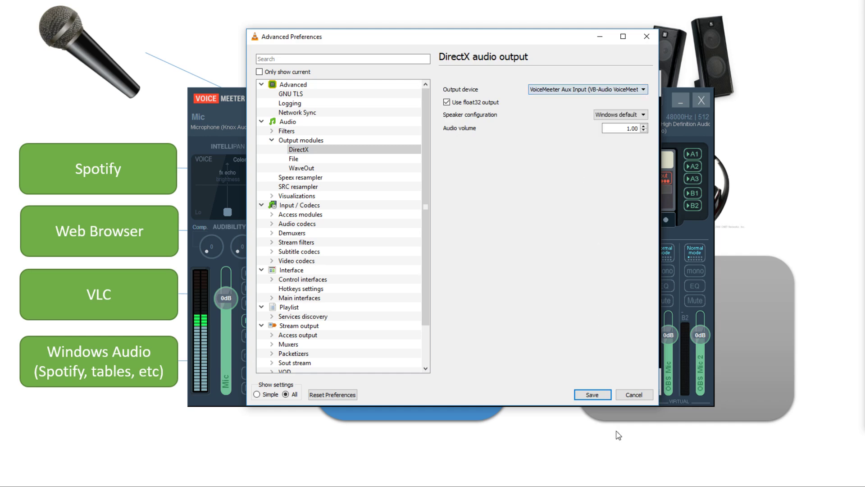
click(600, 398)
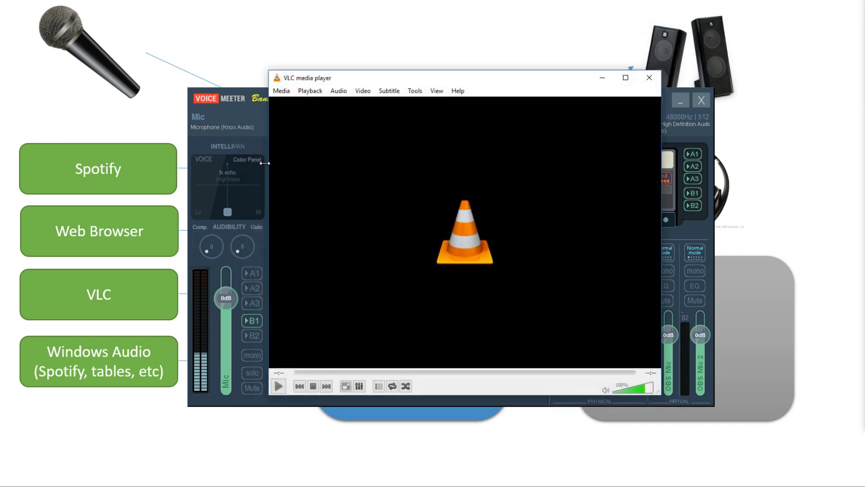
click(249, 118)
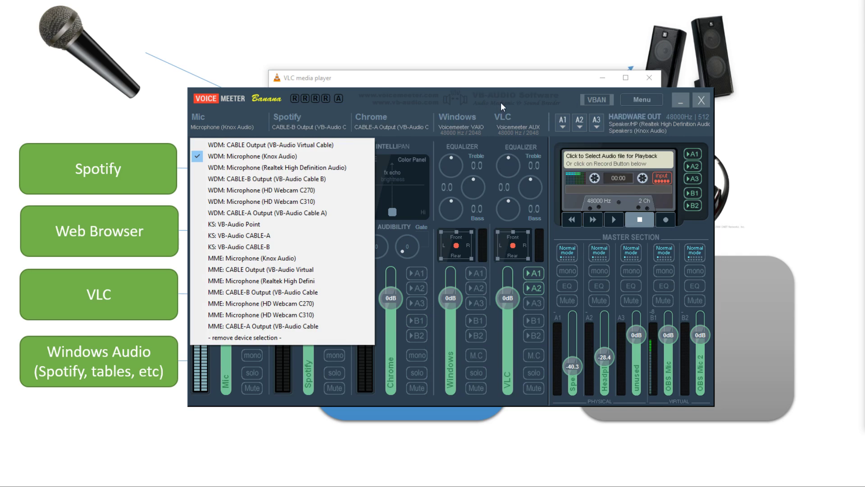
click(500, 79)
click(252, 112)
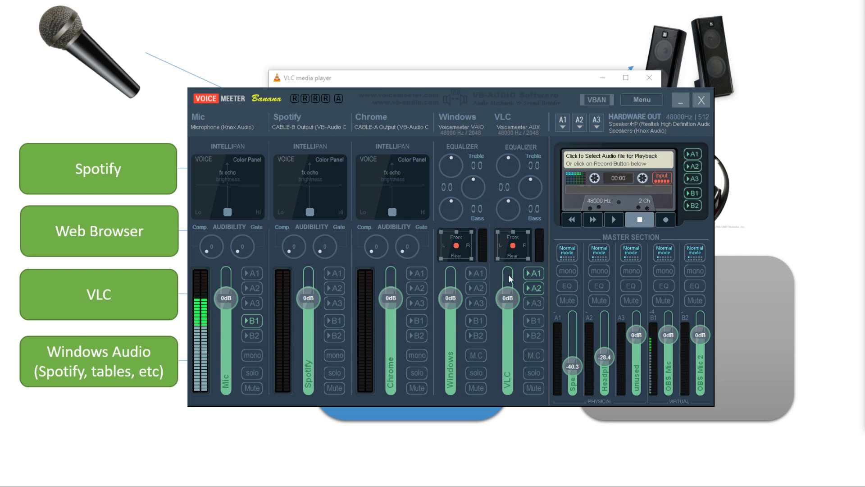
right_click(508, 115)
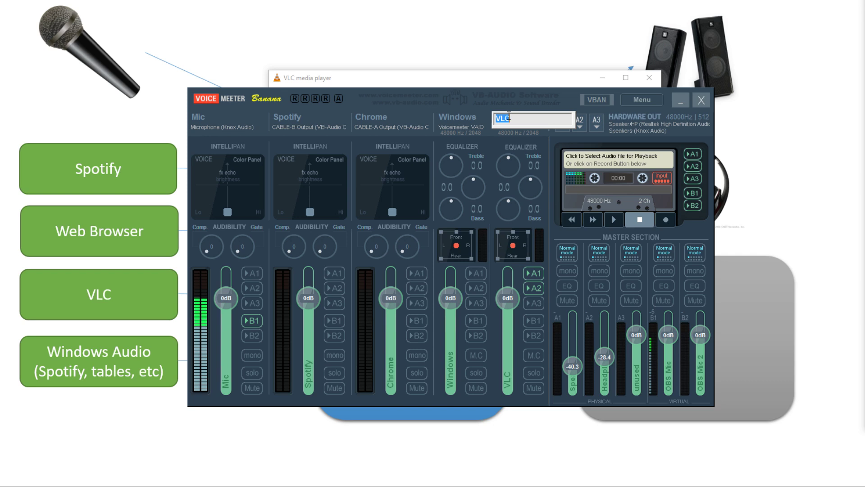
key(Return)
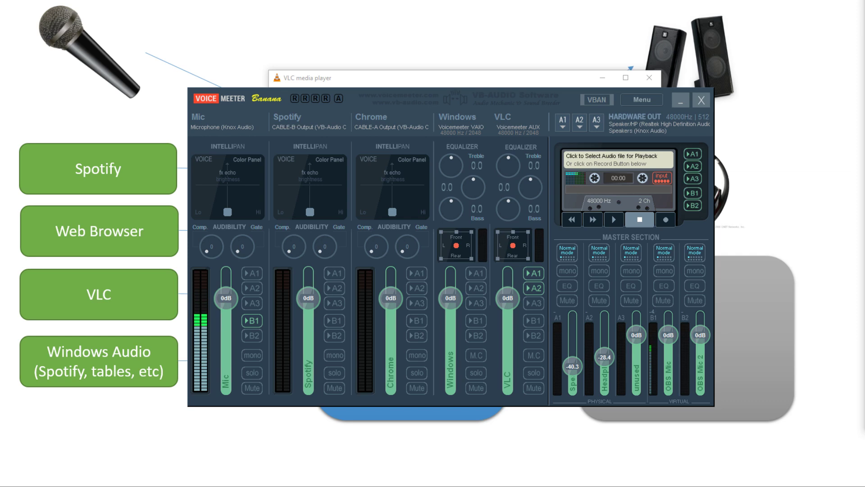
Step: In Audio Router, route Spotify's audio to CABLE-B Input
key(alt+Tab)
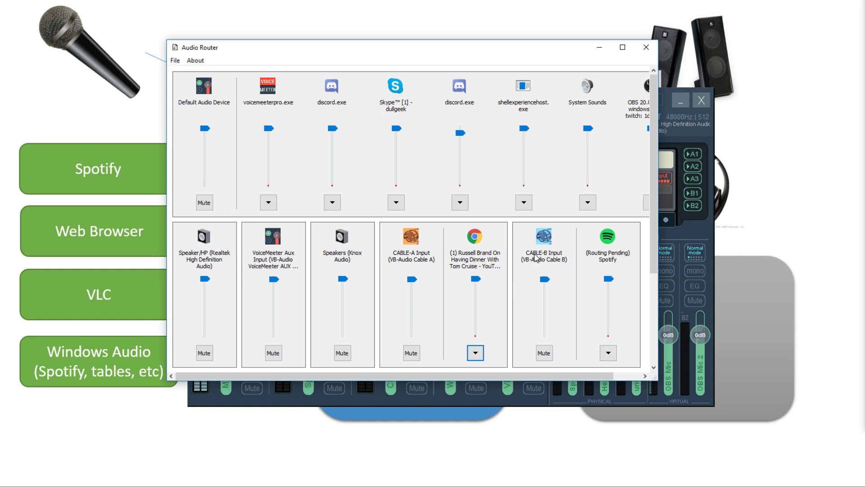
click(609, 354)
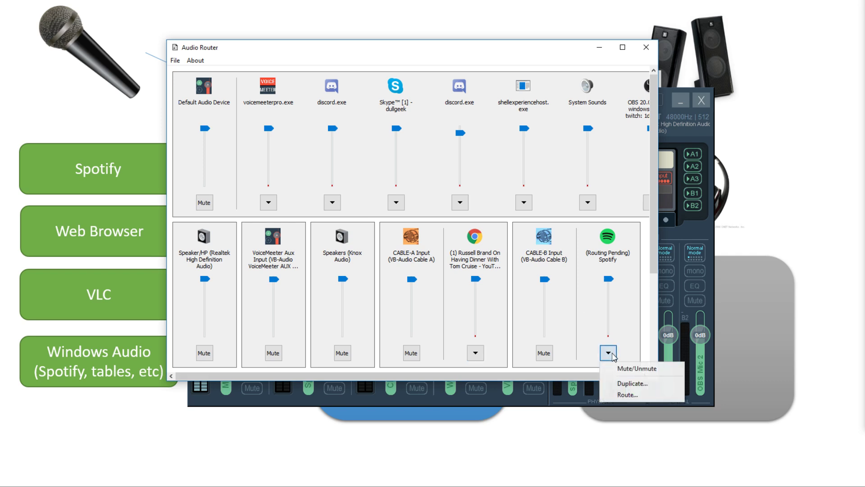
click(626, 395)
click(320, 107)
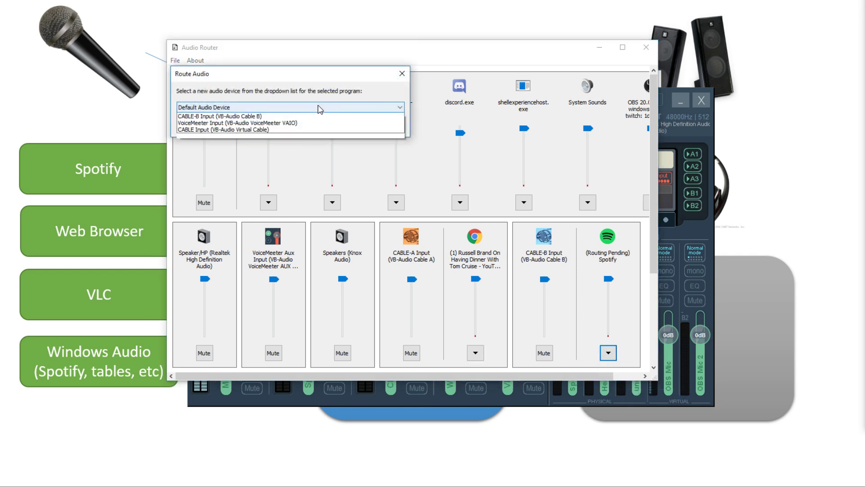
click(254, 155)
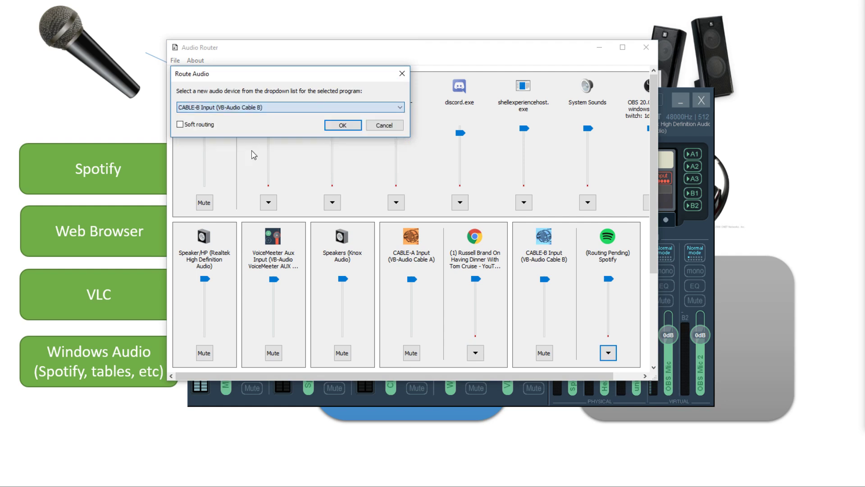
click(384, 127)
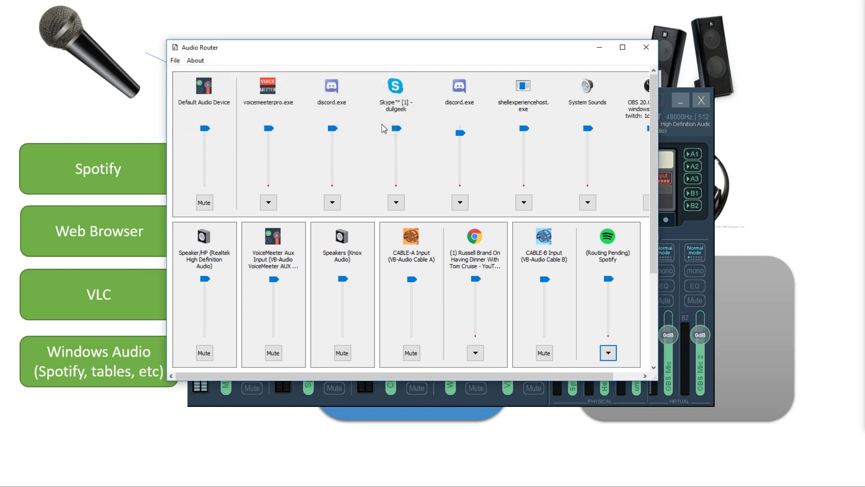
Step: Choose CABLE-A Input as the device in the Chrome tab's Route Audio dialog
click(476, 352)
click(475, 354)
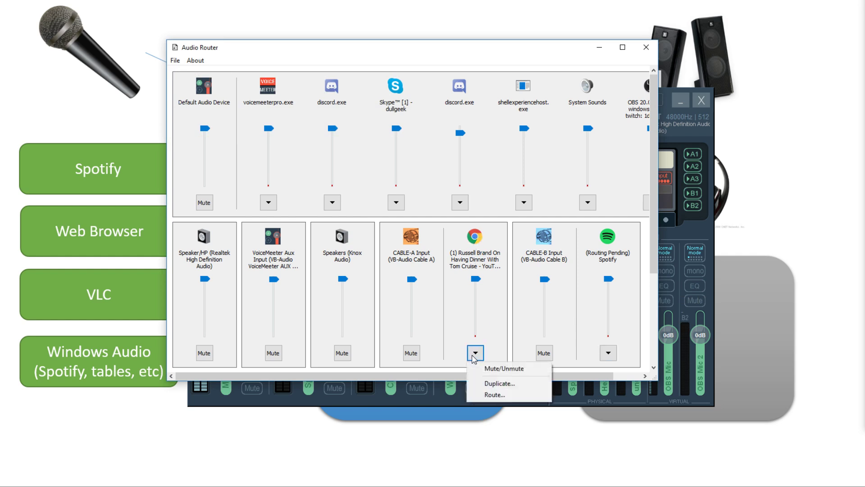
click(495, 395)
click(260, 108)
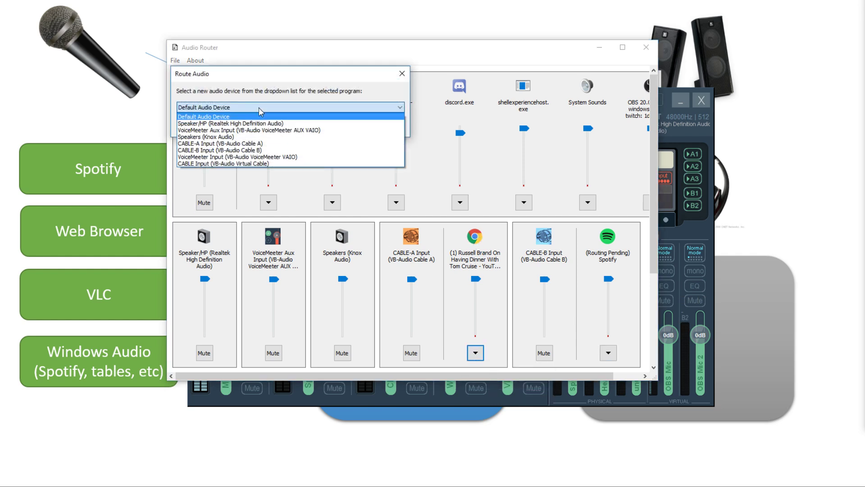
click(243, 143)
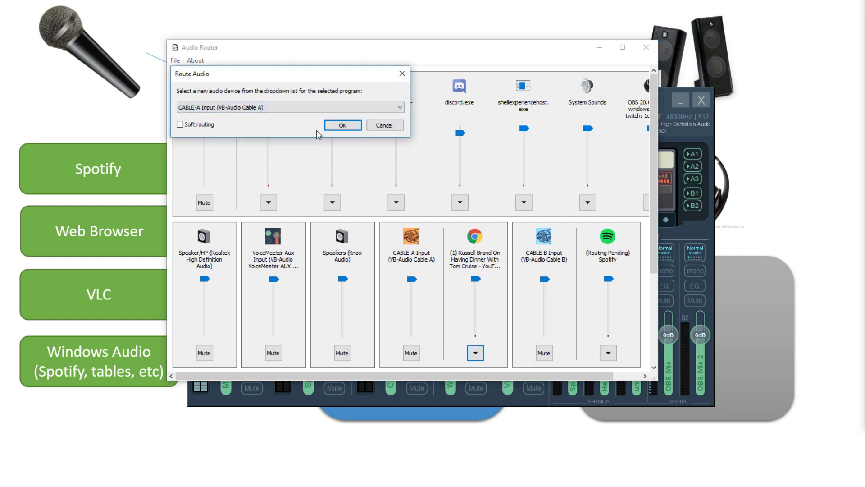
Step: Cancel the routing dialog and verify Voicemeeter's Chrome strip uses CABLE-A Output and Spotify uses CABLE-B Output
click(399, 128)
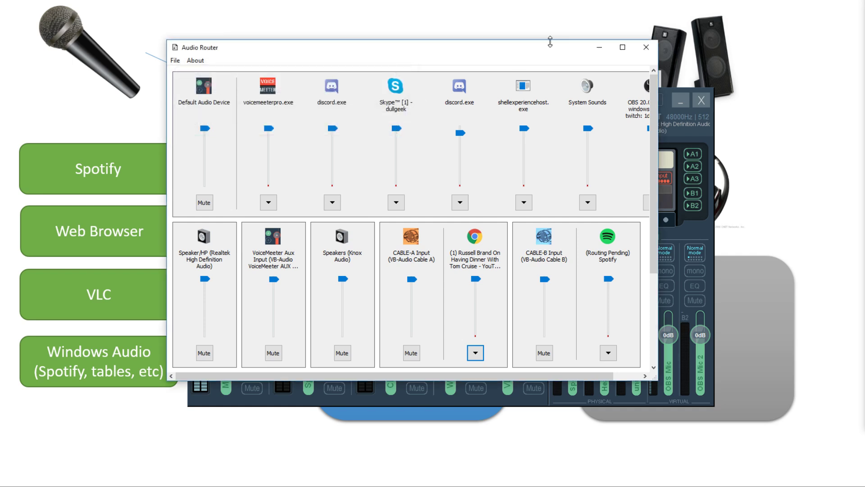
click(599, 47)
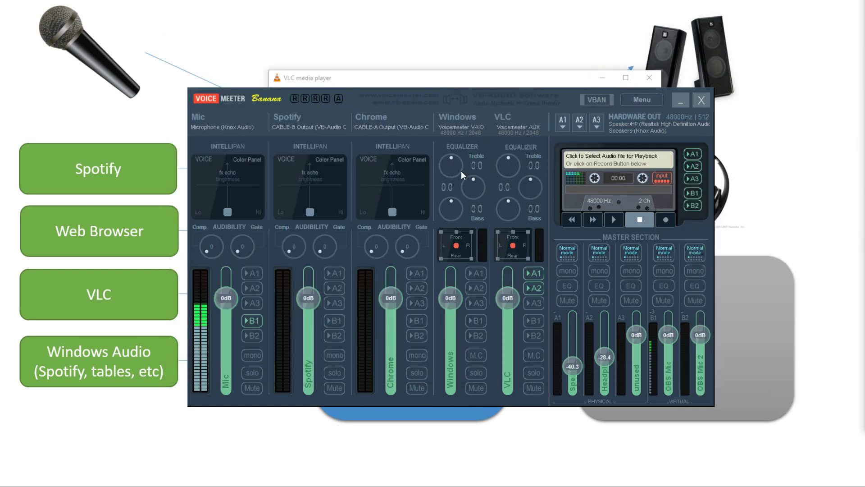
click(377, 127)
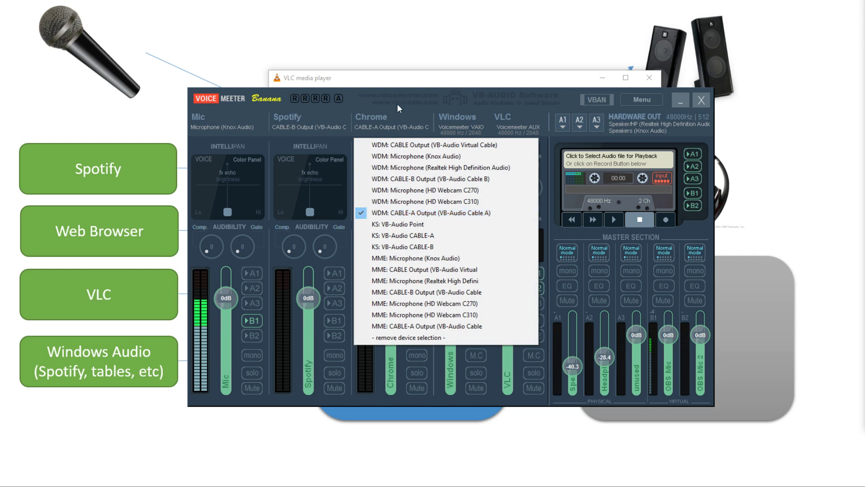
click(357, 119)
click(307, 125)
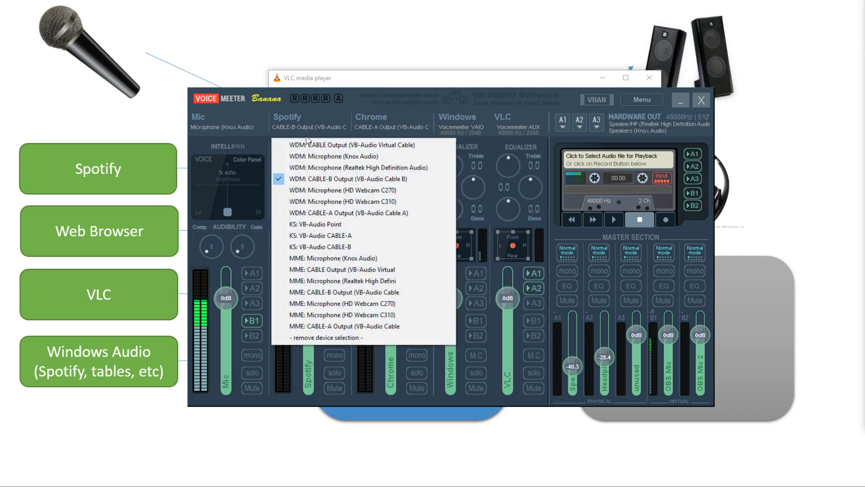
click(305, 179)
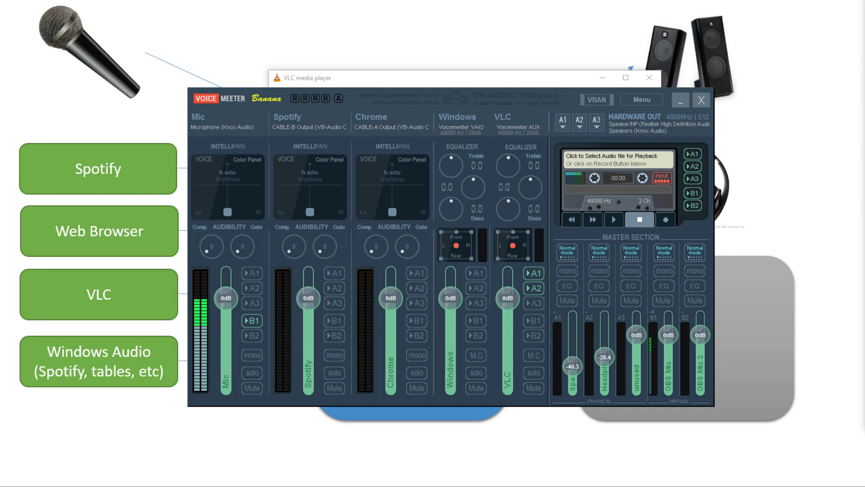
key(alt+Tab)
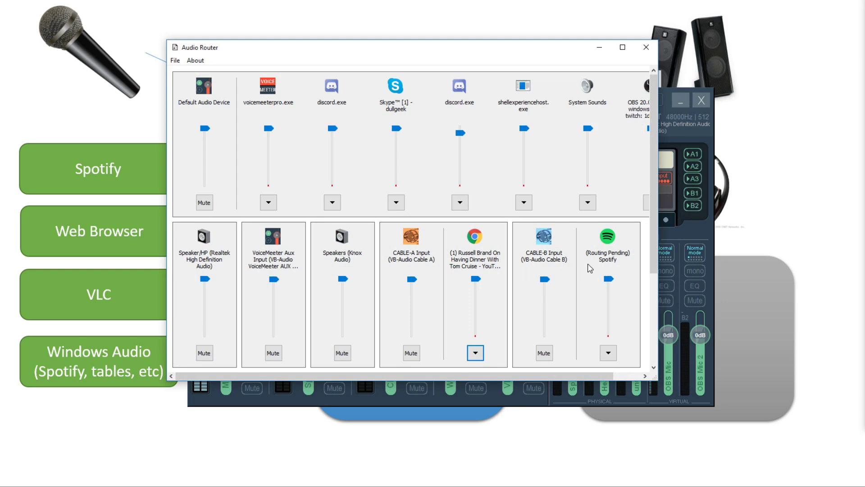
Step: Minimize Audio Router, then open and dismiss the Spotify and Chrome strip rename boxes, keeping both names
click(599, 47)
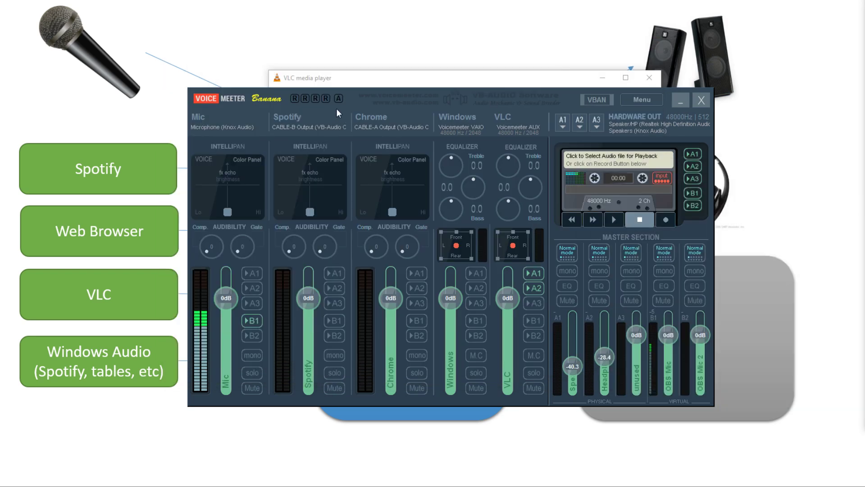
right_click(284, 116)
key(Return)
right_click(382, 115)
key(Escape)
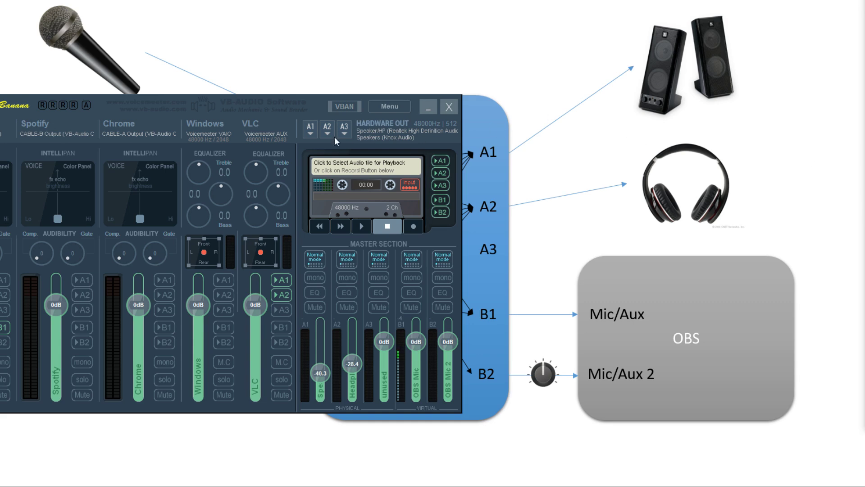
click(310, 129)
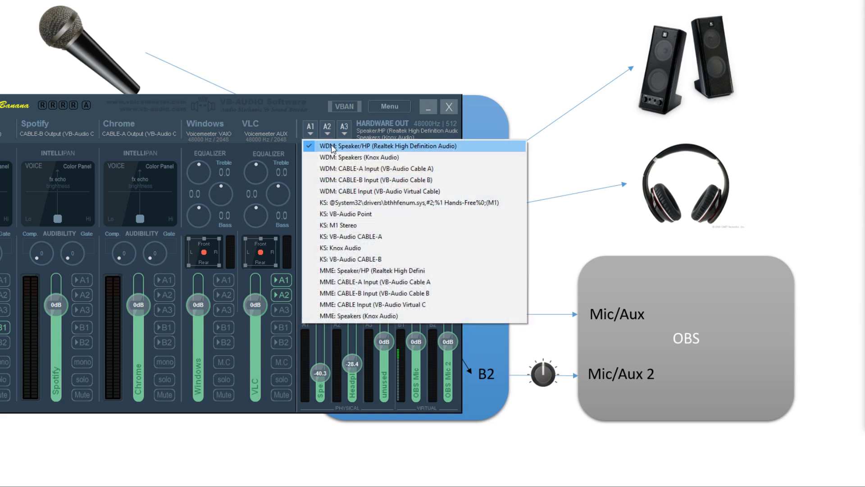
click(333, 146)
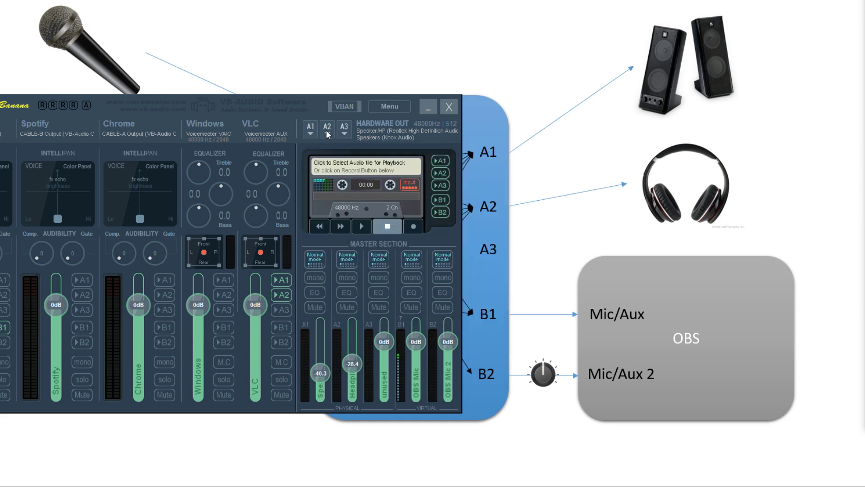
click(327, 131)
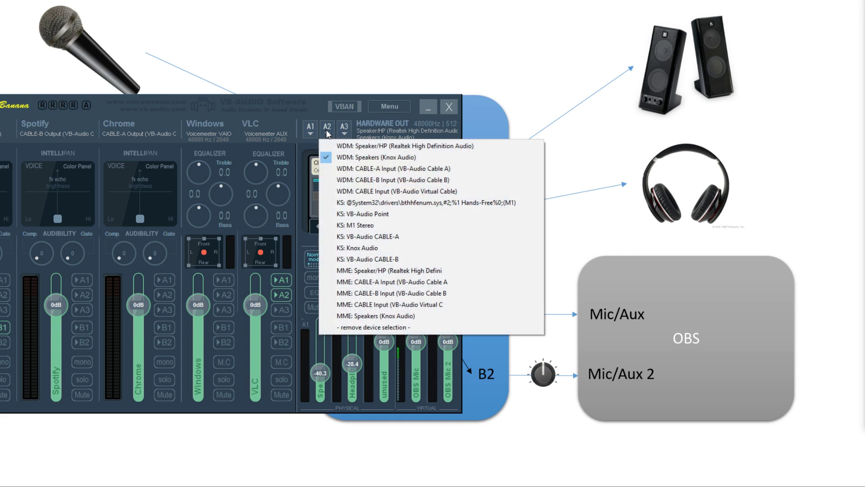
click(357, 158)
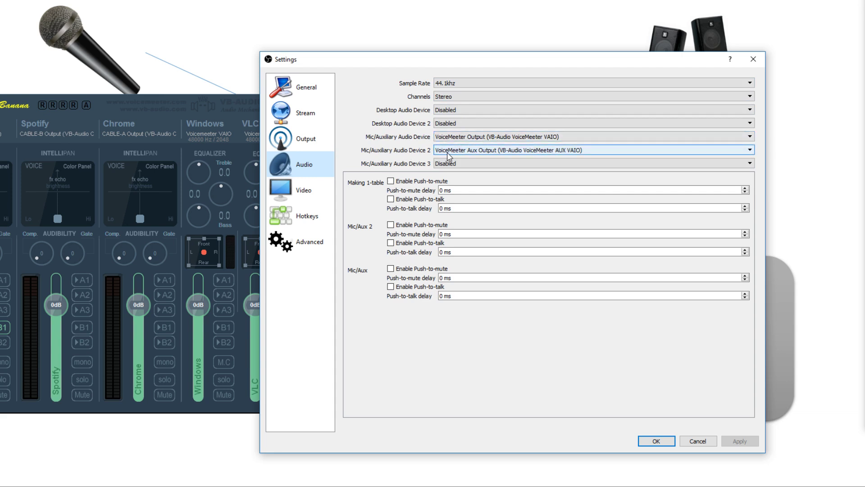
Step: Apply the VoiceMeeter Output and VoiceMeeter Aux Output Mic/Auxiliary choices and close OBS Settings
click(659, 441)
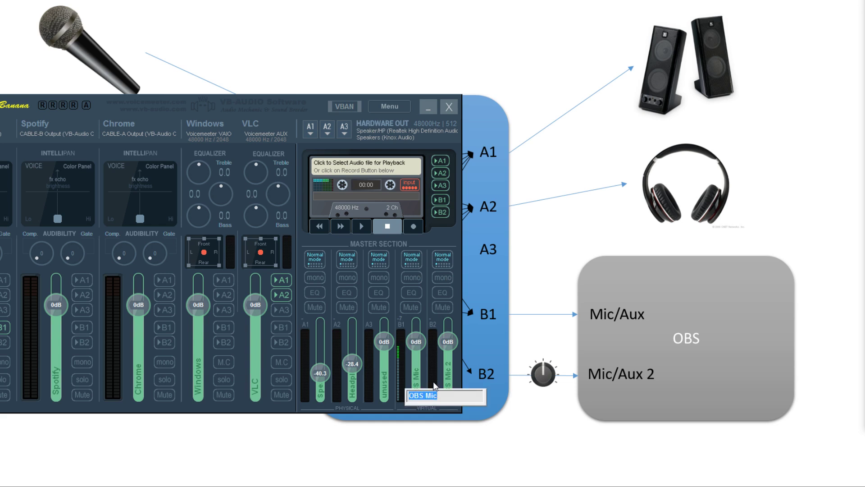
Step: Confirm B1's name as OBS Mic and rename the B2 bus to OBS Mic 2
key(Return)
double_click(450, 377)
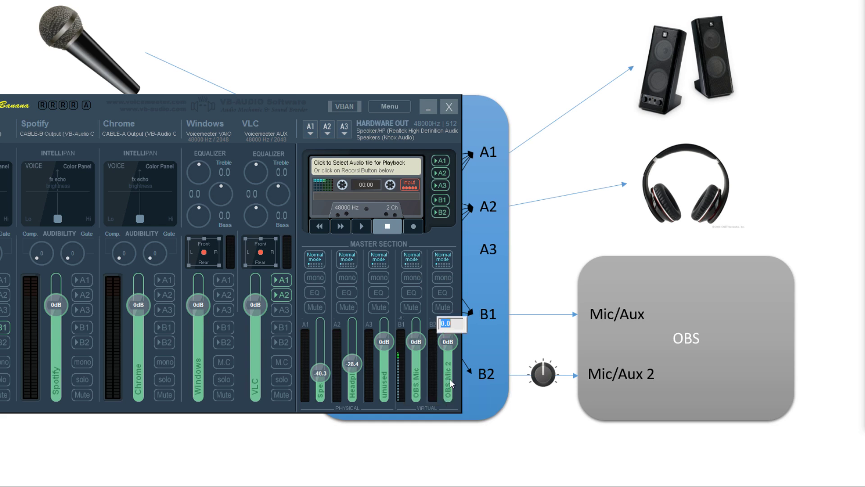
double_click(447, 381)
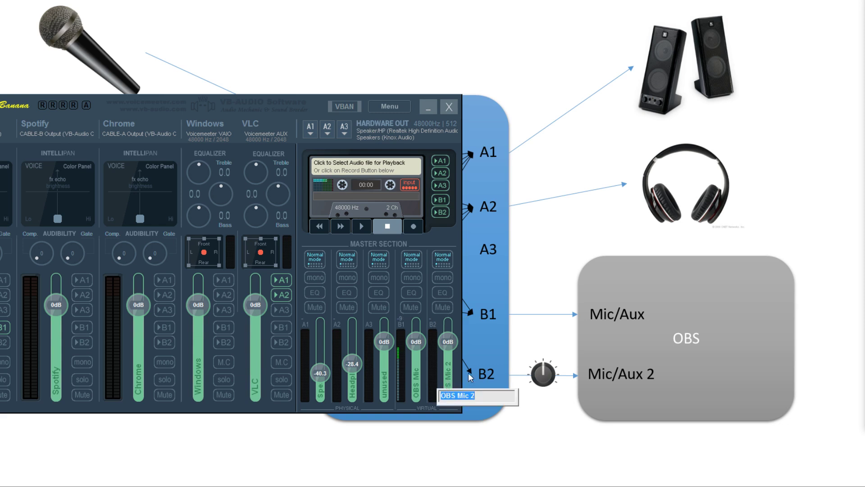
key(Return)
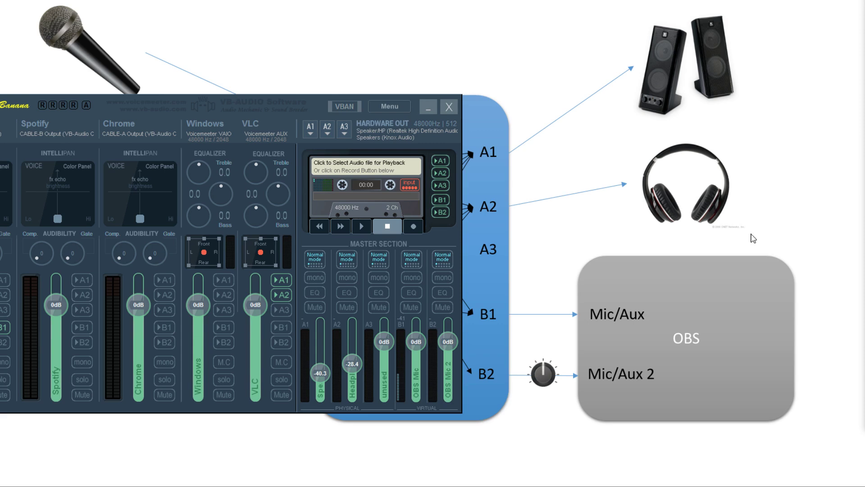
Step: Review the A1 and A2 output device lists without changing them
click(310, 130)
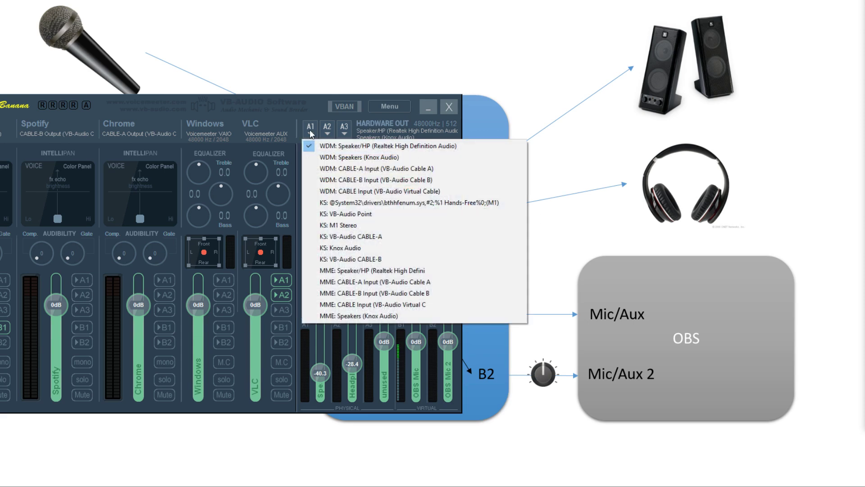
click(327, 128)
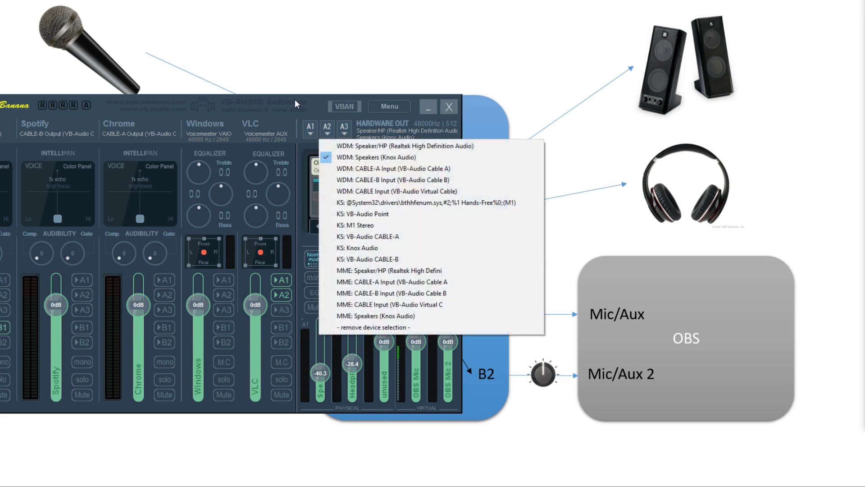
click(361, 157)
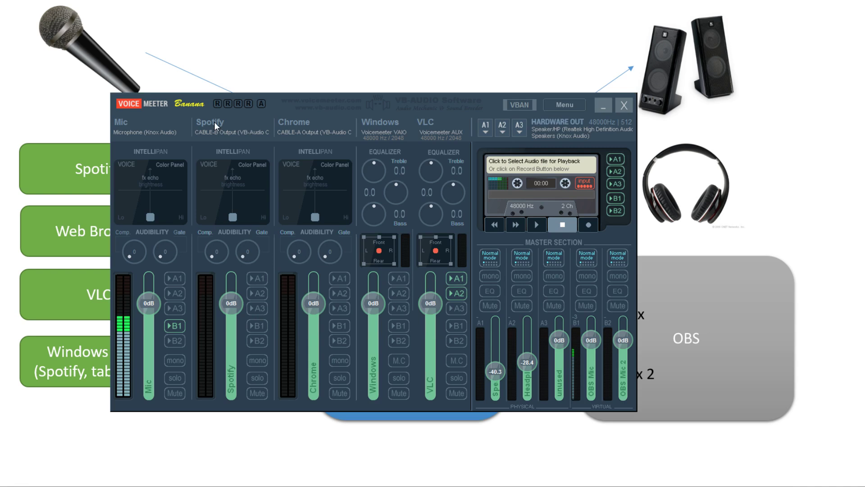
Step: Route the Spotify strip to A1, A2 and B2, and lower the OBS Mic 2 bus to -23.1 dB
click(261, 278)
click(262, 294)
click(257, 340)
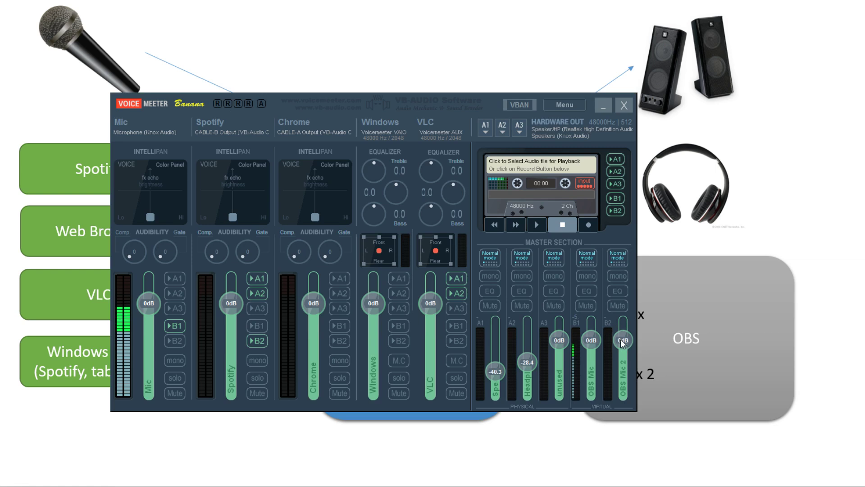
drag(623, 356, 622, 357)
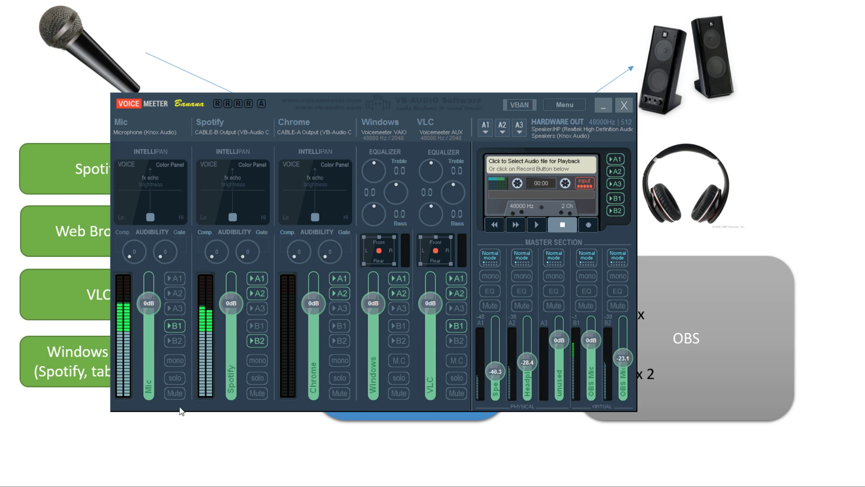
click(176, 392)
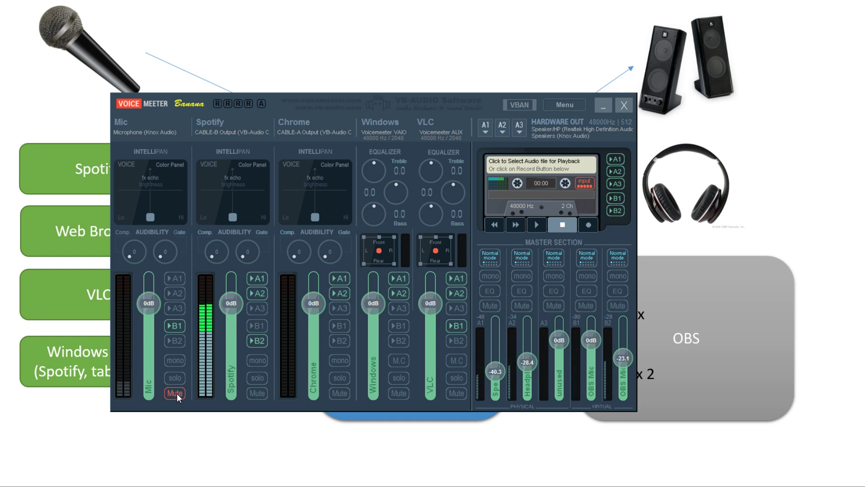
click(176, 392)
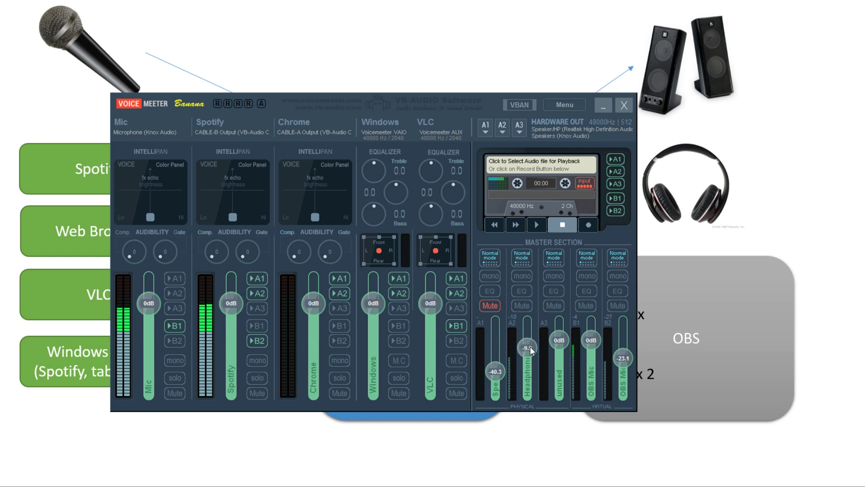
Step: Lower the A2 Headphones master fader to -29.7 dB
drag(530, 345, 529, 361)
Step: Lower the B2 OBS Mic 2 master fader to -27.1 dB
mouse_move(623, 344)
mouse_down()
mouse_move(623, 371)
mouse_move(621, 343)
mouse_move(619, 372)
mouse_move(619, 358)
mouse_up()
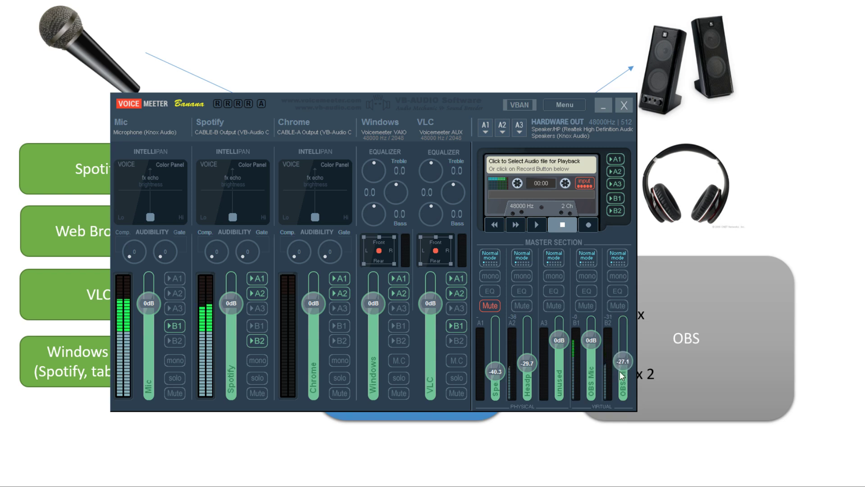